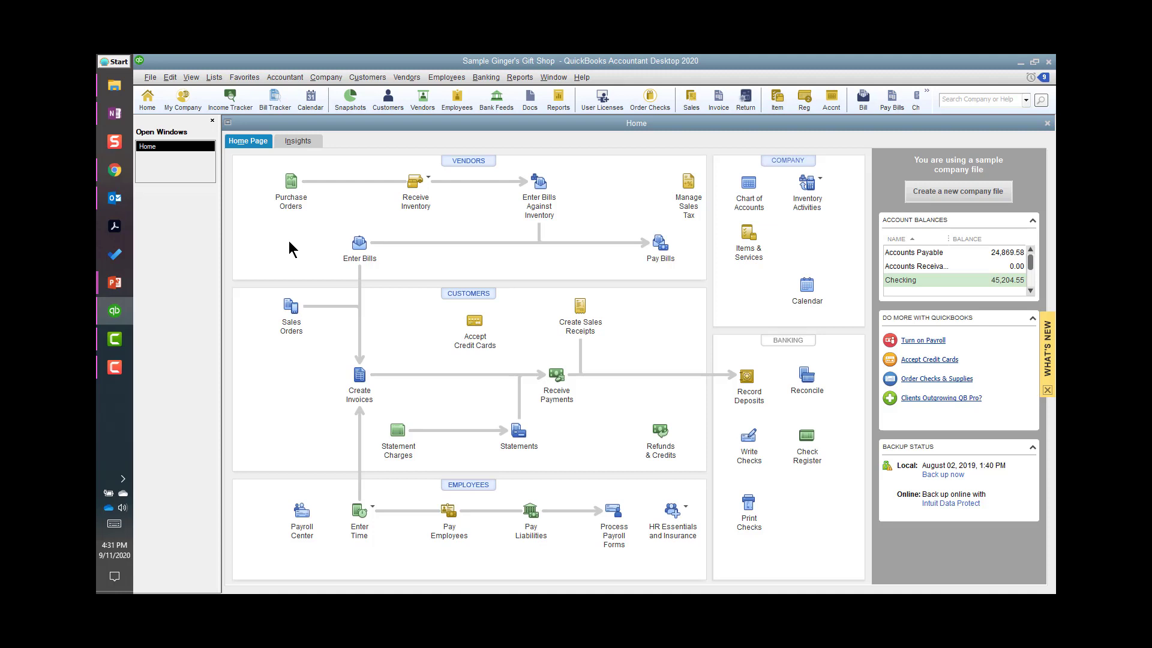
Step: Start creating a local backup of the sample company file
left_click(151, 80)
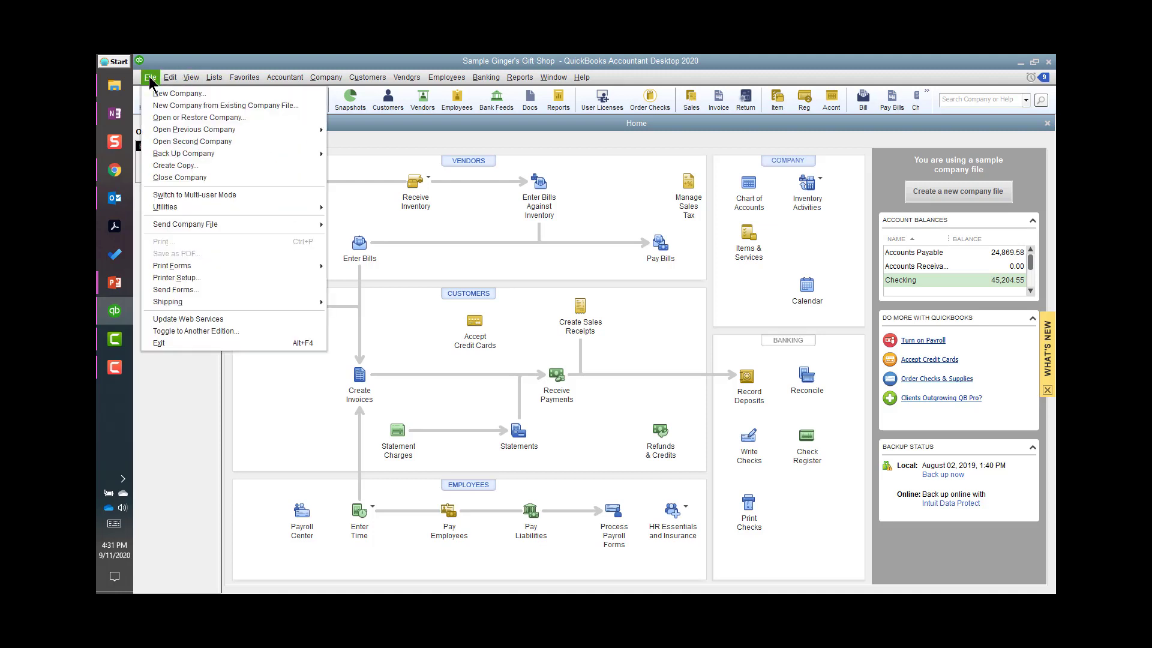
mouse_move(180, 156)
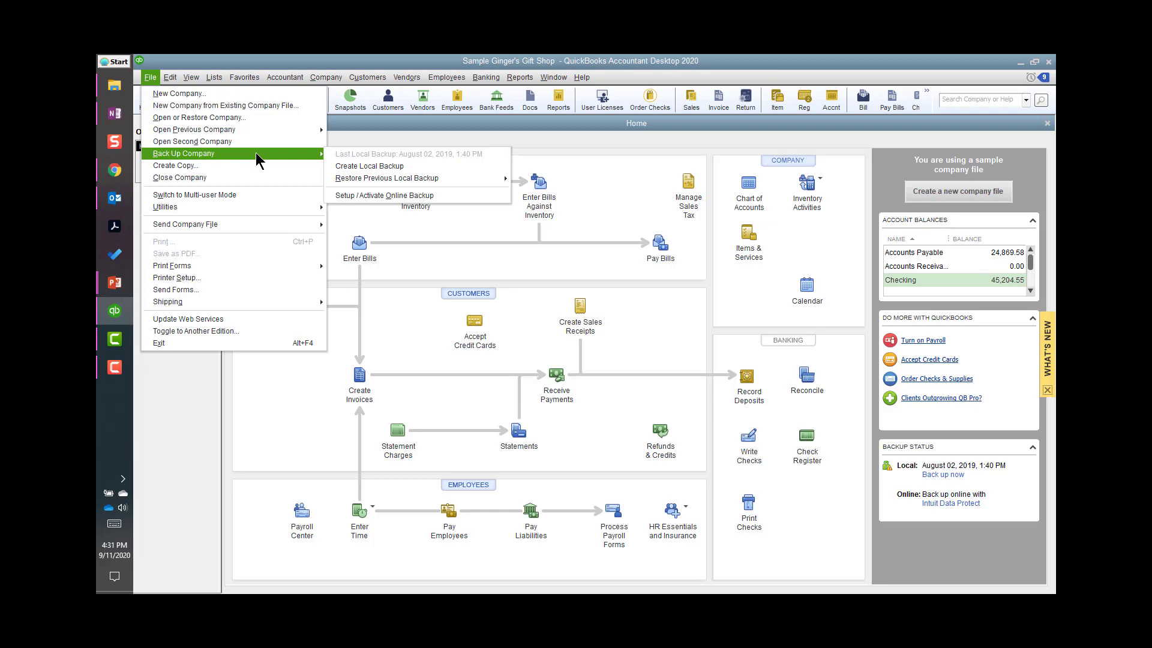
mouse_move(388, 183)
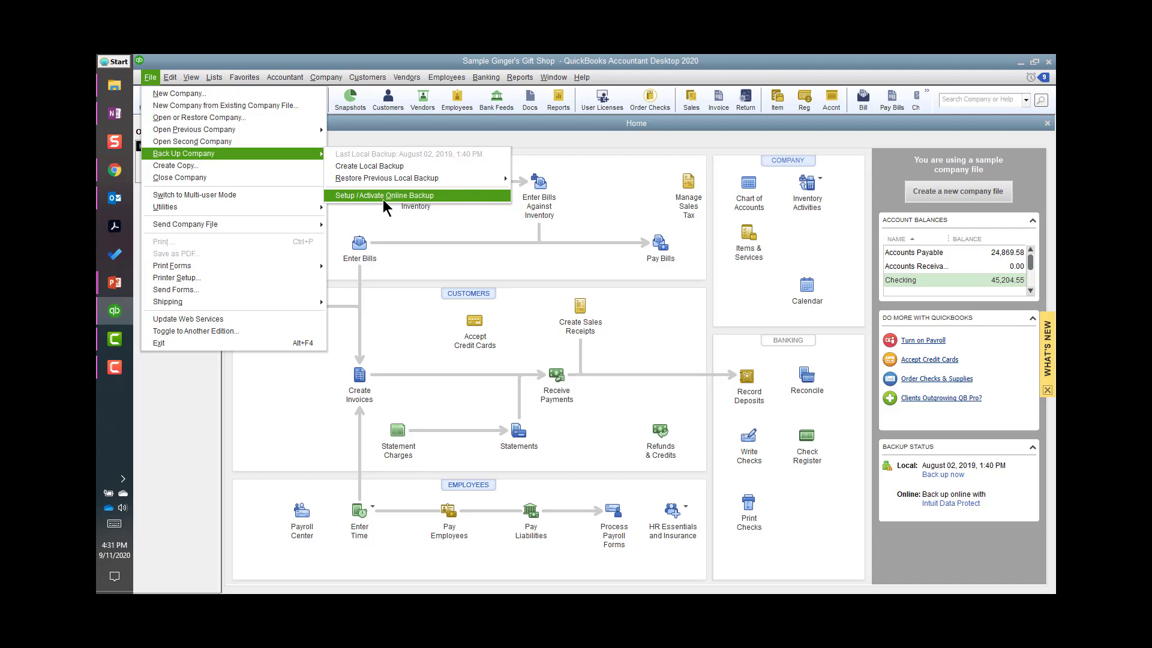
left_click(390, 166)
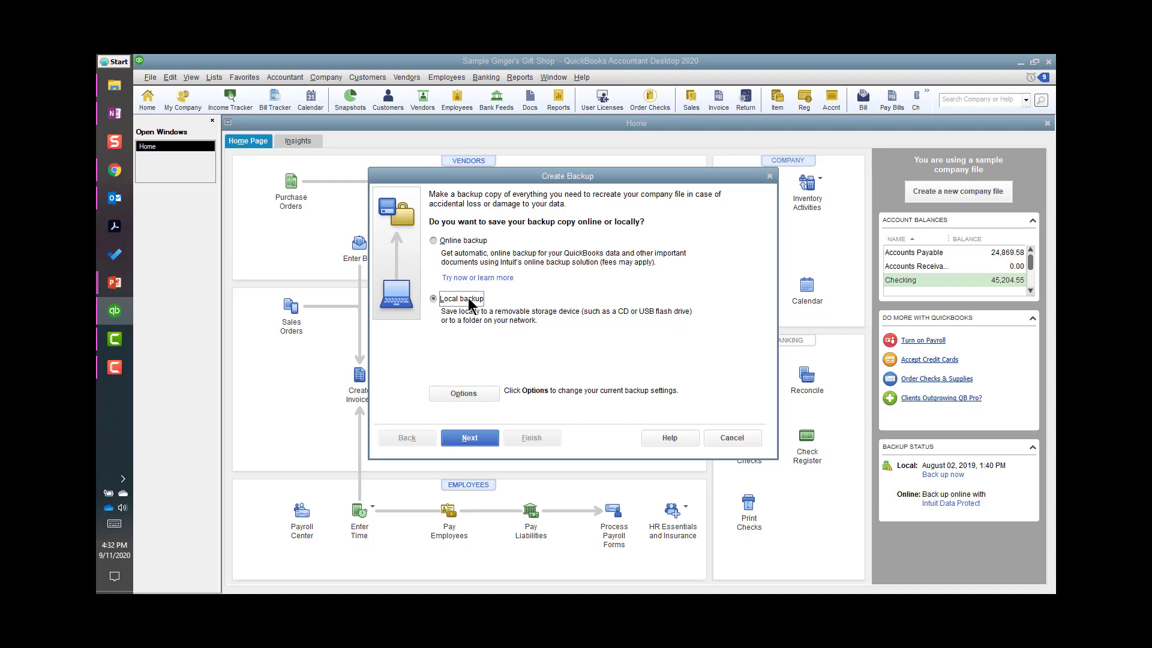
Step: Set the Desktop folder as the save location for local backup copies in the backup options
left_click(463, 393)
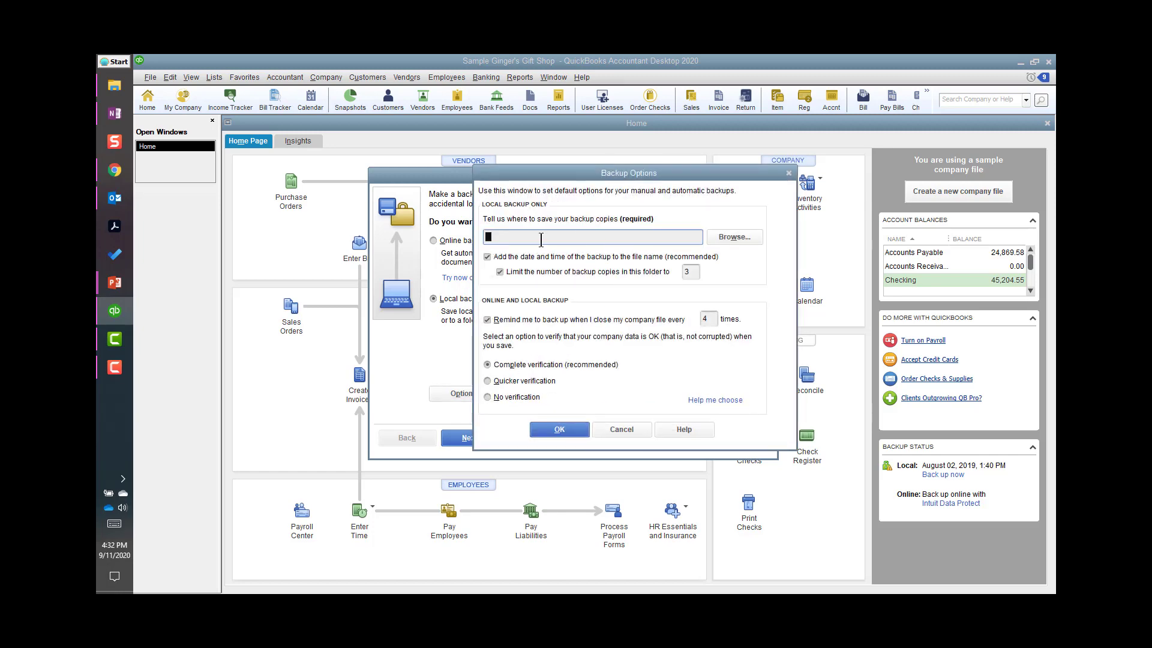
left_click(734, 238)
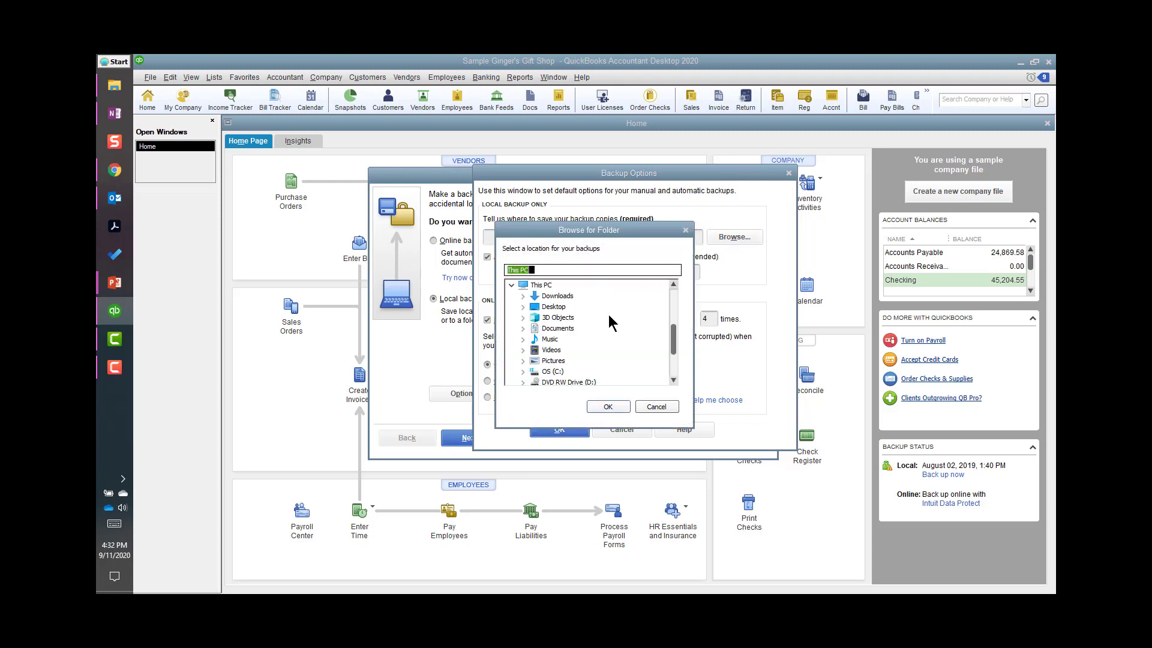
left_click(558, 307)
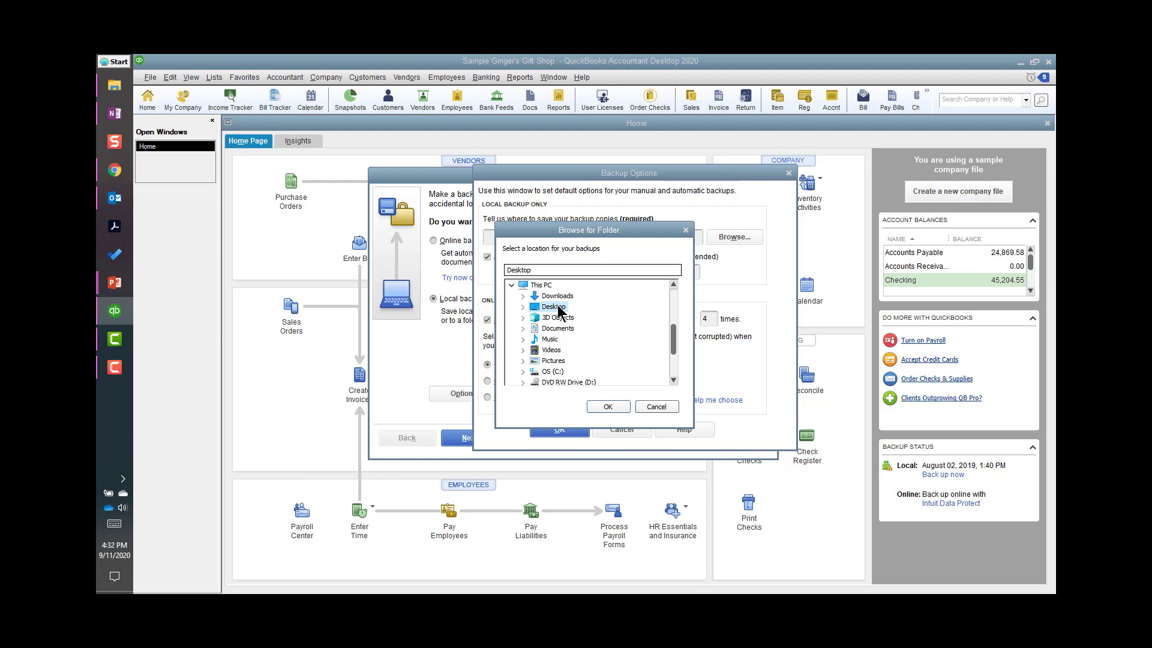
double_click(556, 307)
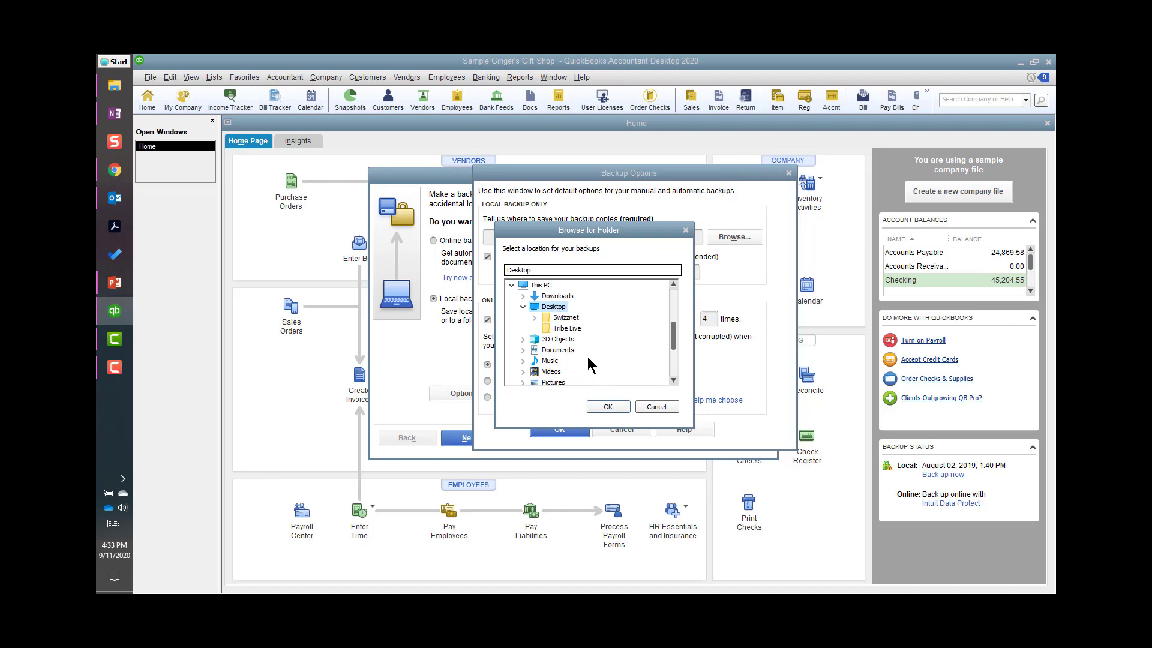
left_click(607, 406)
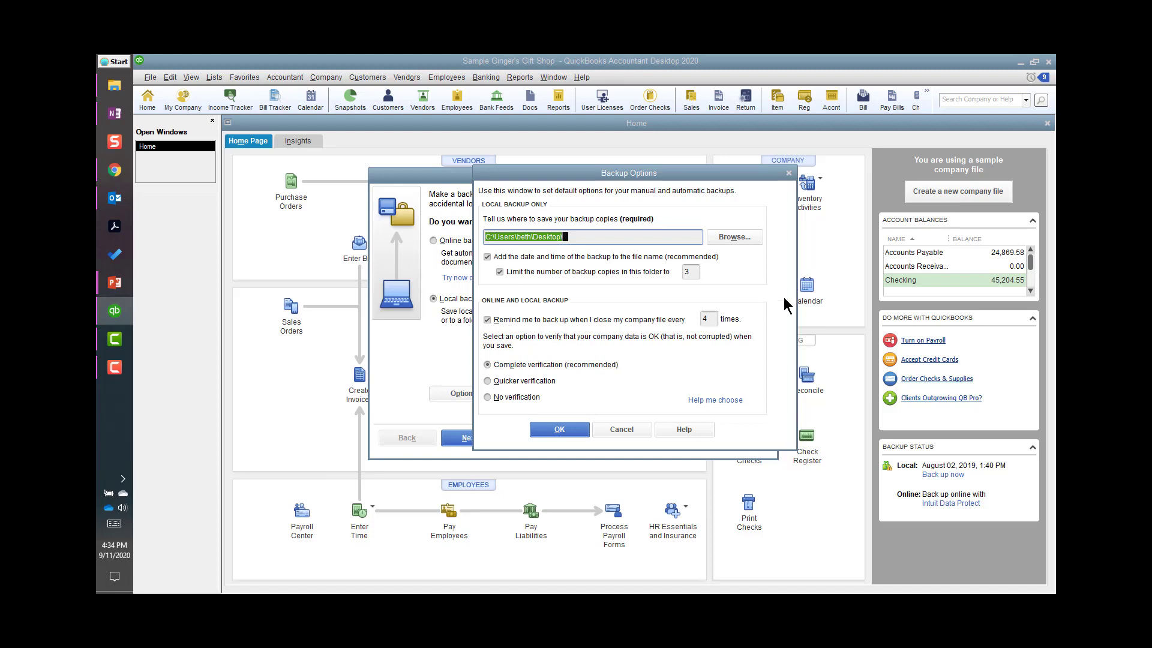
Step: Set the backup reminder to every 1 time the company file closes, accept the options and keep the chosen location
double_click(708, 319)
key("BackSpace")
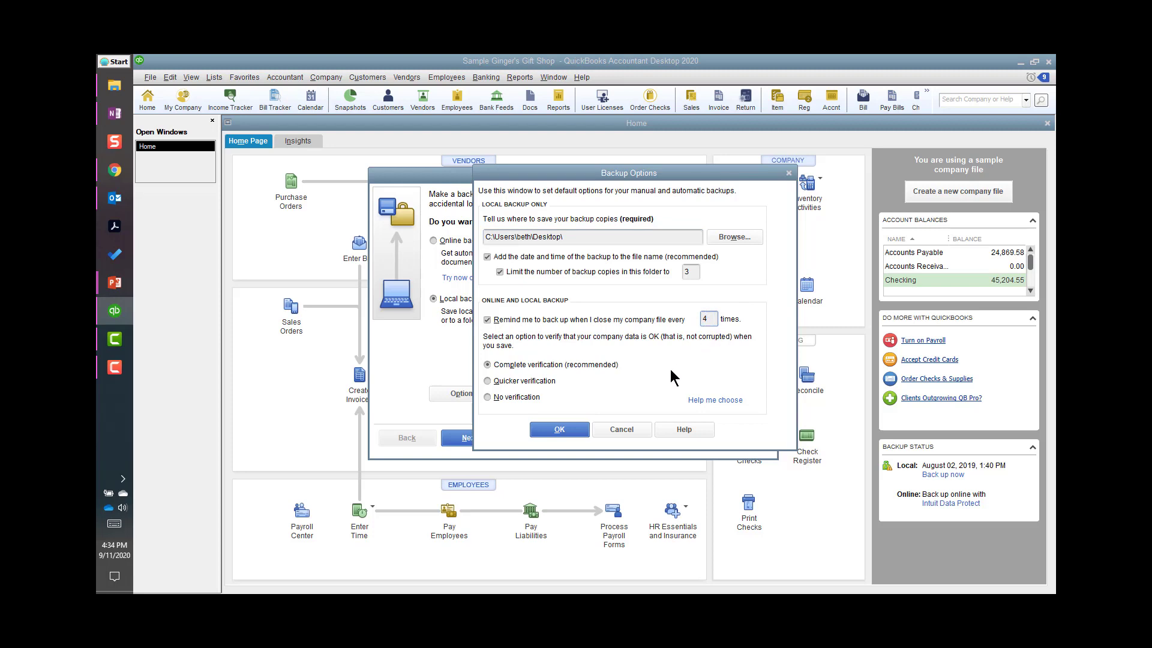
type("1")
left_click(549, 427)
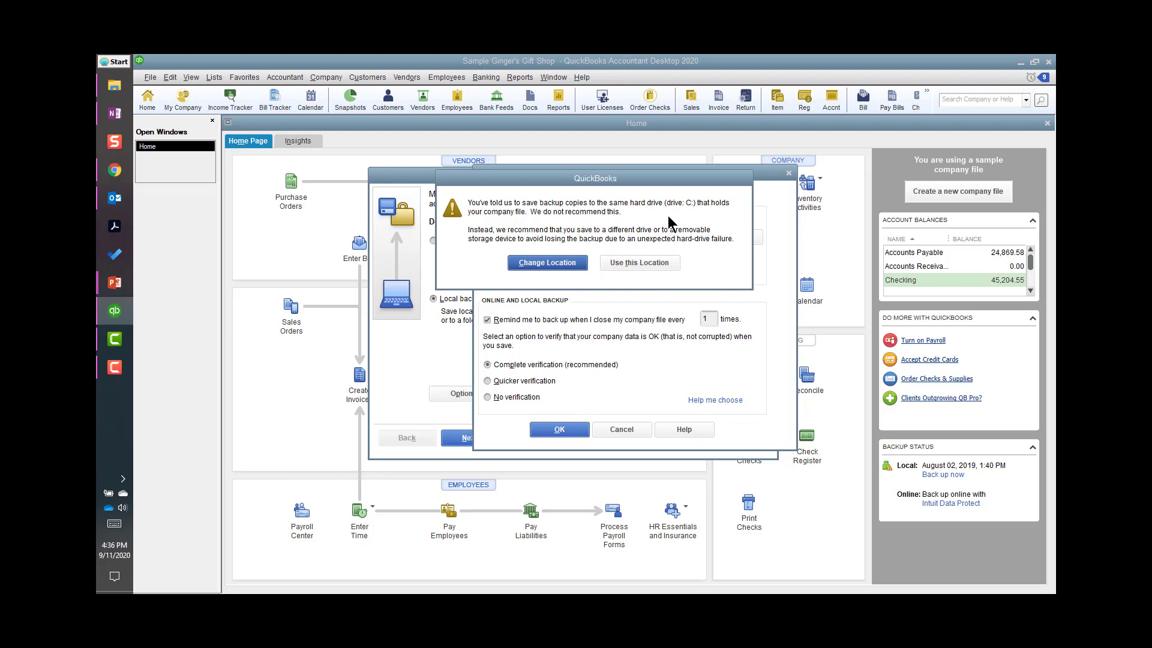
left_click(647, 261)
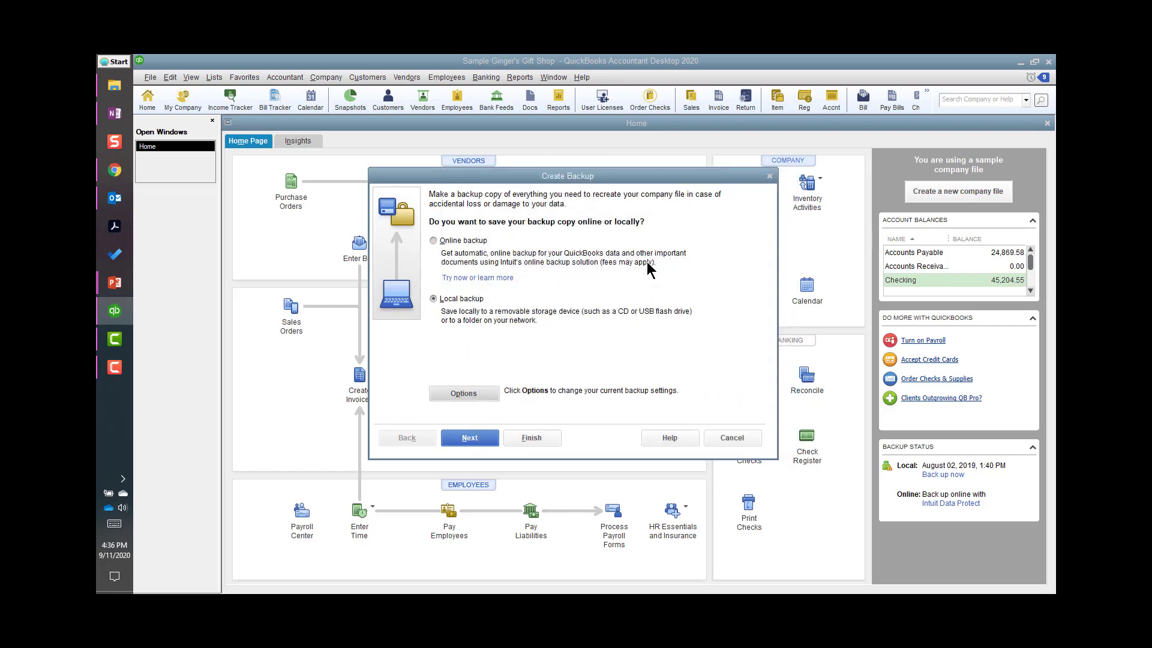
Step: Choose to only schedule future backups and enable an automatic backup every 1 time the company file closes
left_click(475, 438)
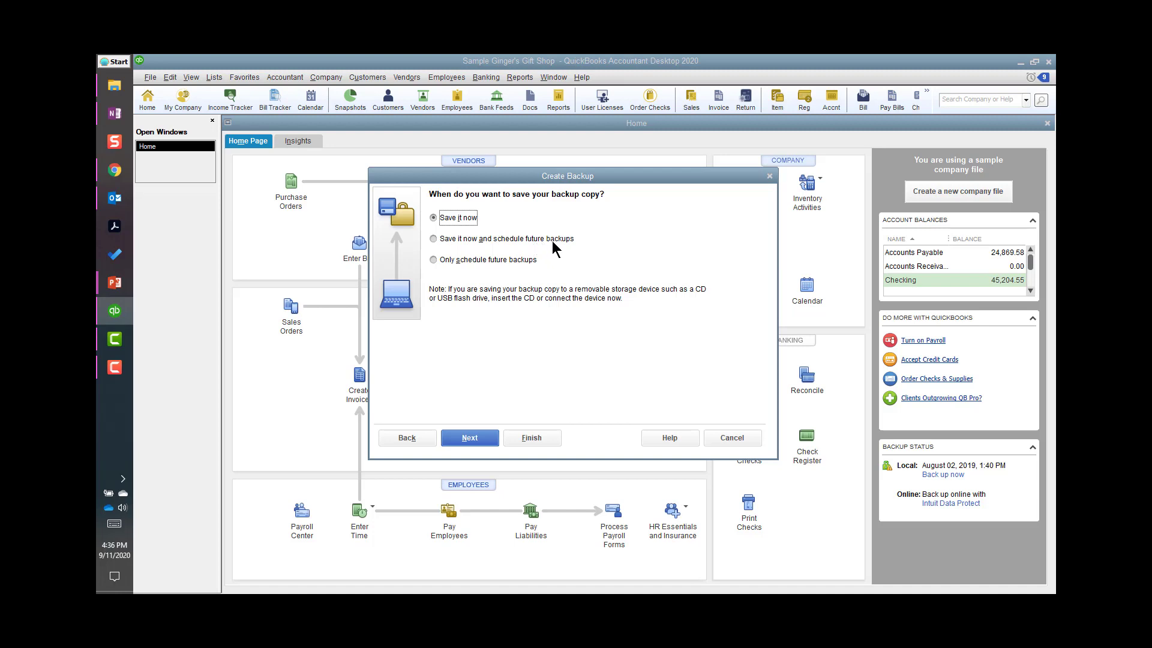
left_click(433, 260)
left_click(471, 438)
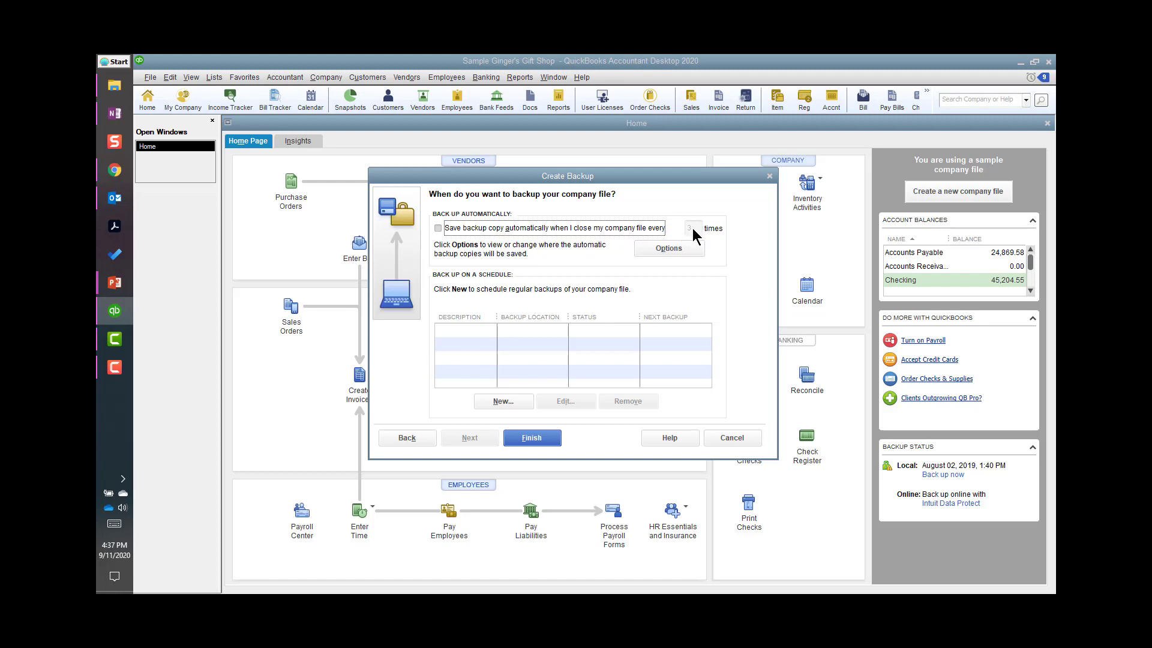
left_click(438, 229)
left_click_drag(692, 227, 673, 232)
type("1")
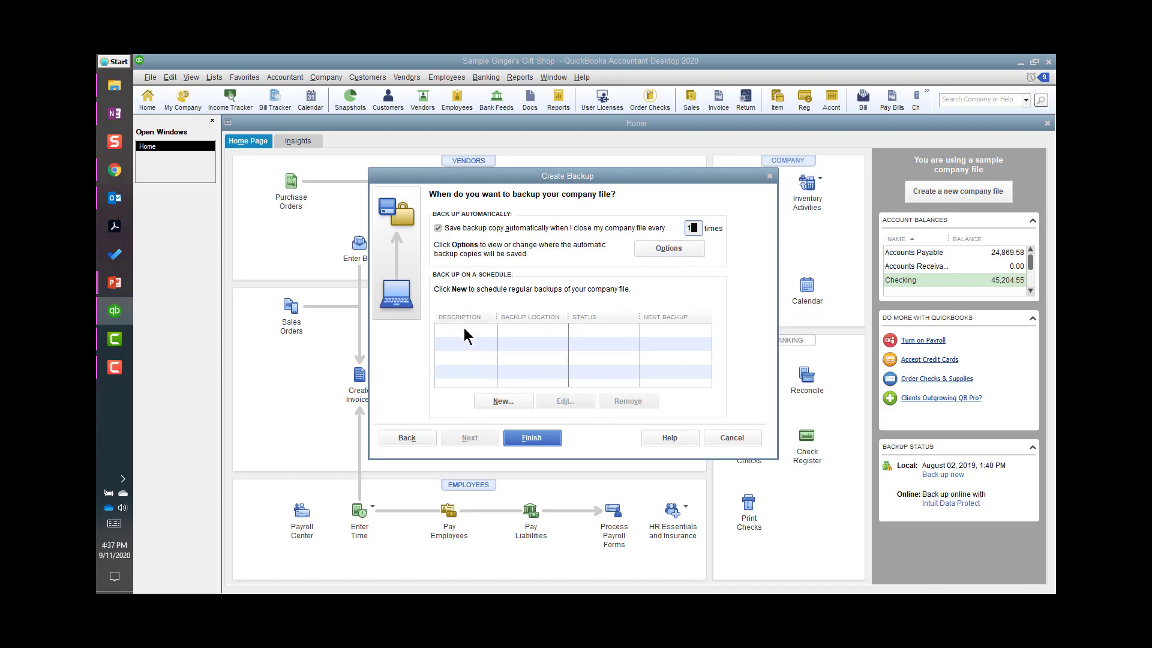
Step: View the form for a new scheduled backup, cancel it, and return to the timing choices to select Save it now
left_click(504, 406)
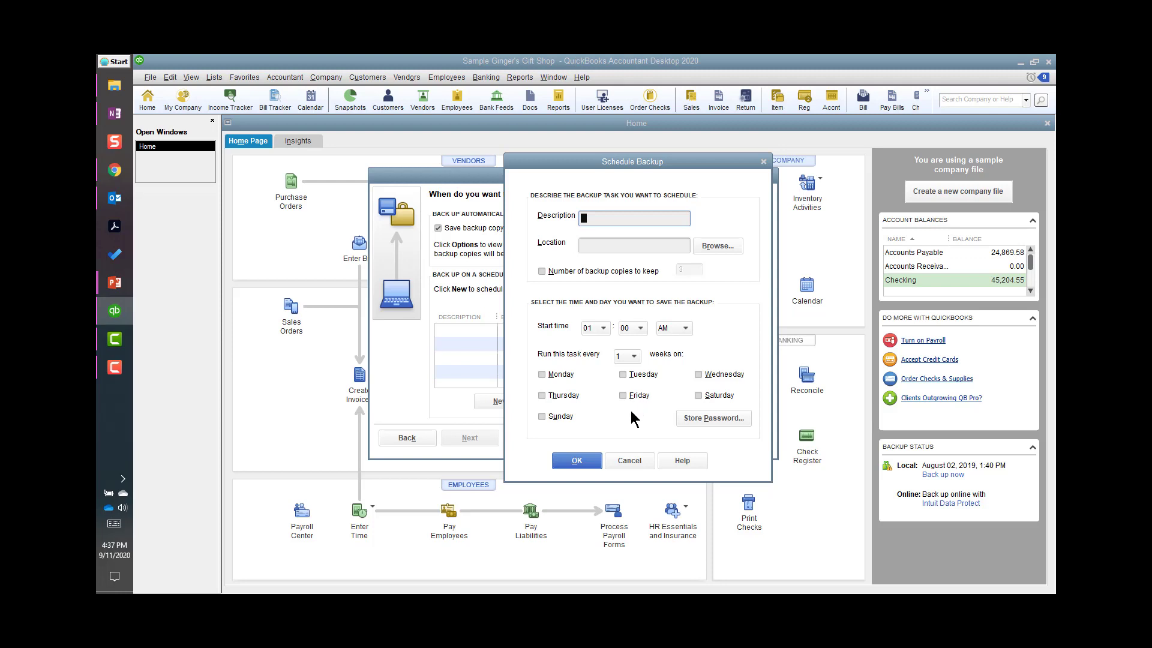
left_click(628, 460)
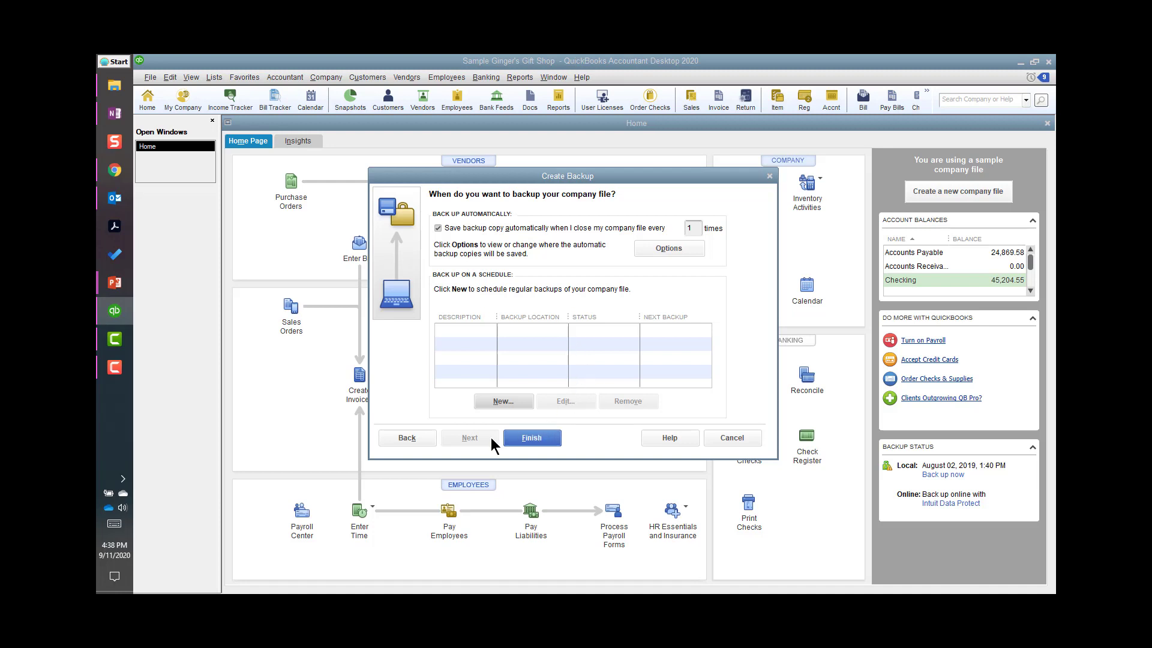
left_click(406, 440)
left_click(453, 219)
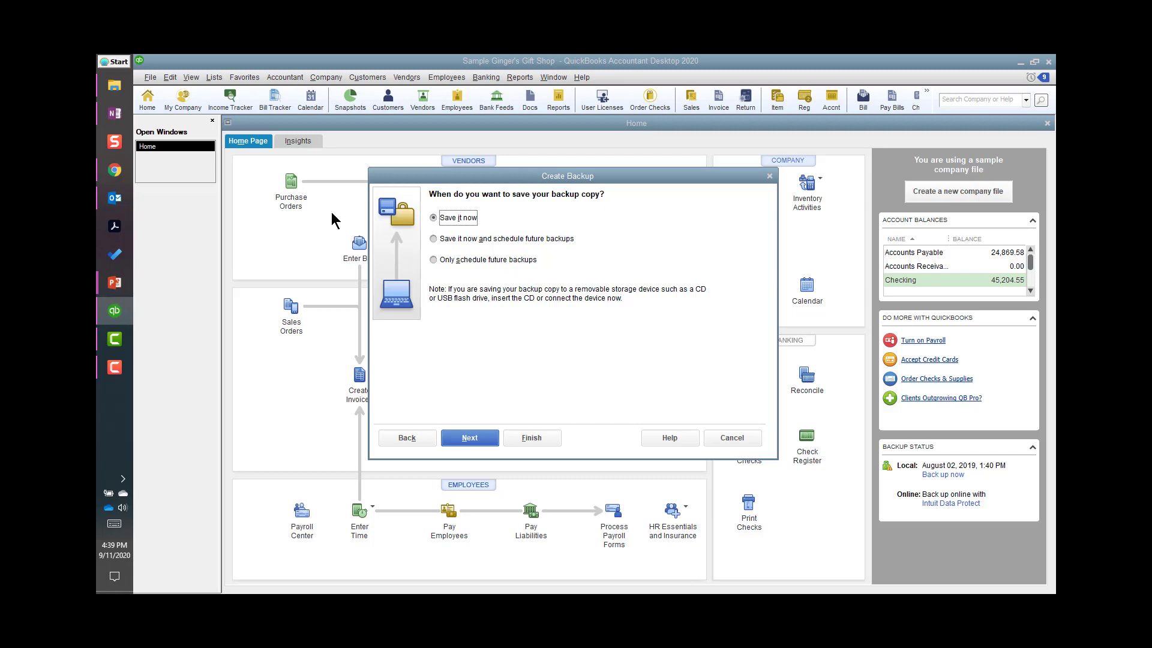
Step: Switch to Chrome and read the key benefits and details in the Rewind Backups app overview for QuickBooks Online
left_click(114, 171)
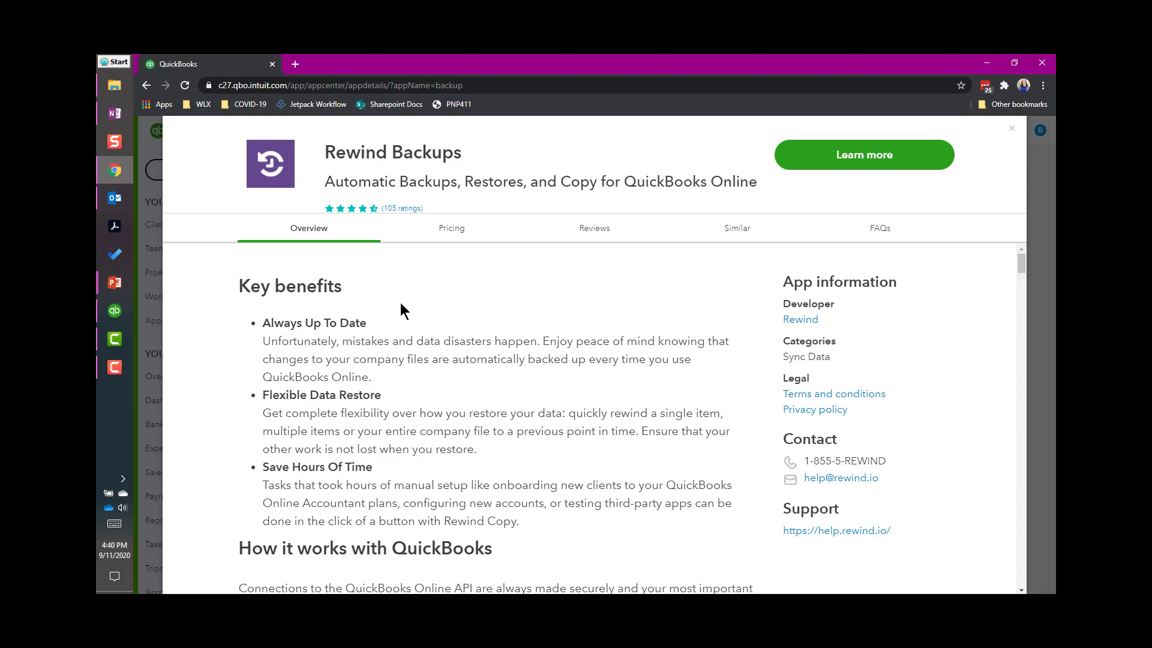
scroll(409, 286, "down", 1)
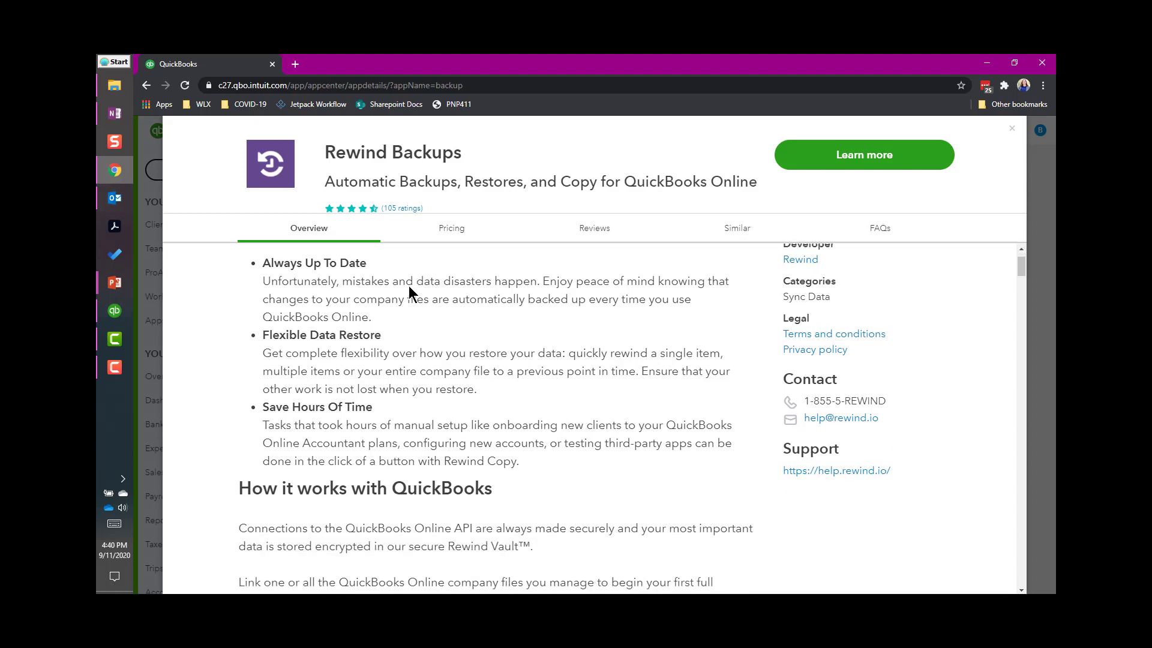
scroll(408, 286, "down", 1)
scroll(409, 285, "down", 2)
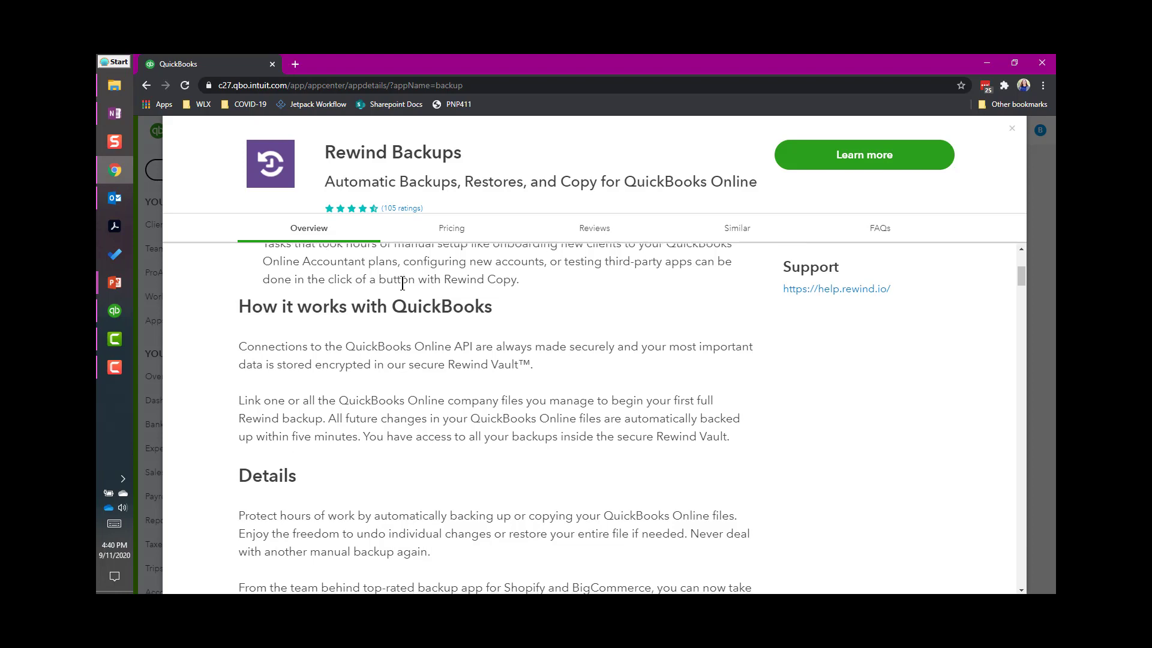
scroll(403, 284, "down", 2)
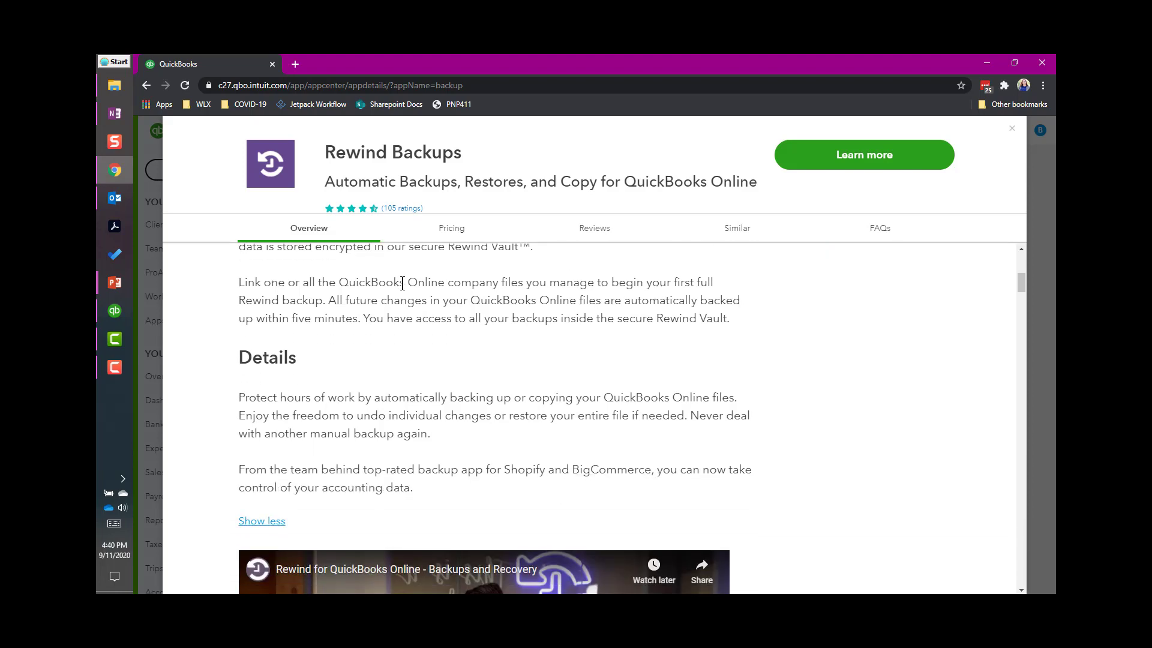
scroll(403, 284, "up", 5)
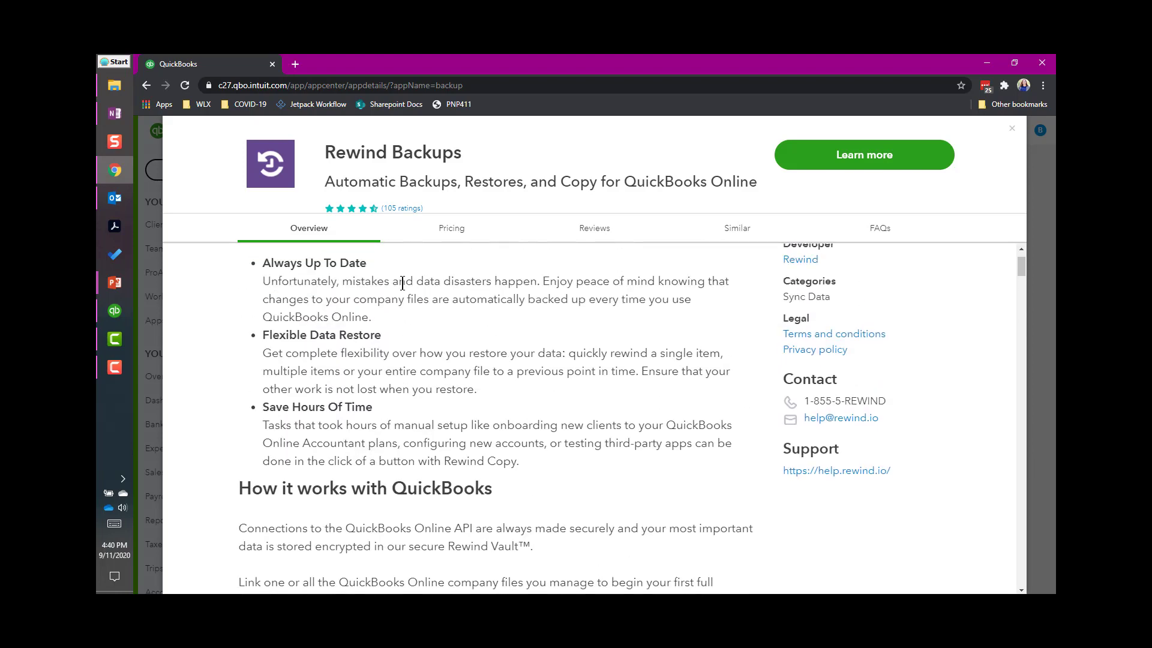
Step: Read the Rewind Backups frequently asked questions on why backups are needed, how restoring works and what is backed up
left_click(880, 230)
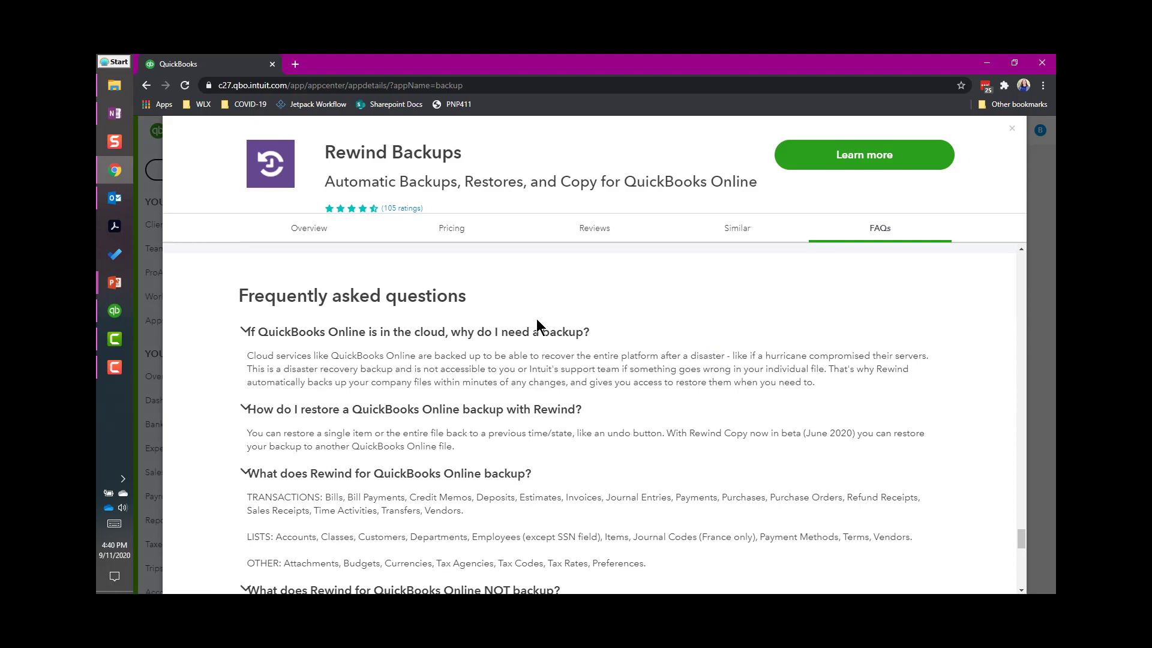
scroll(537, 319, "down", 1)
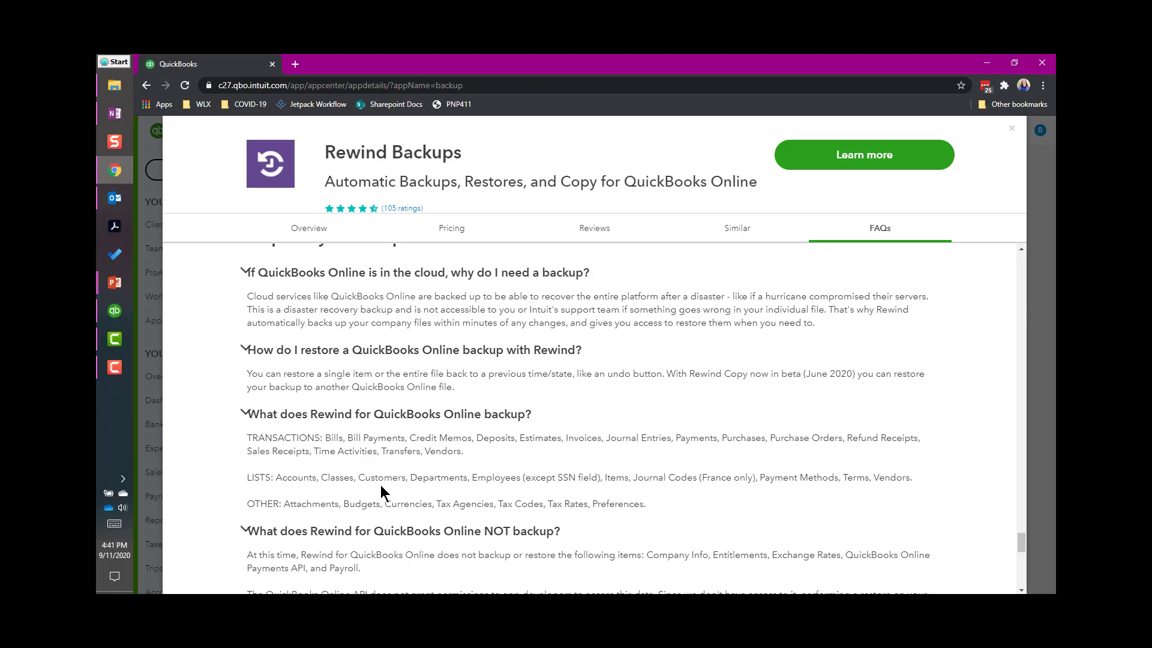
scroll(381, 485, "up", 5)
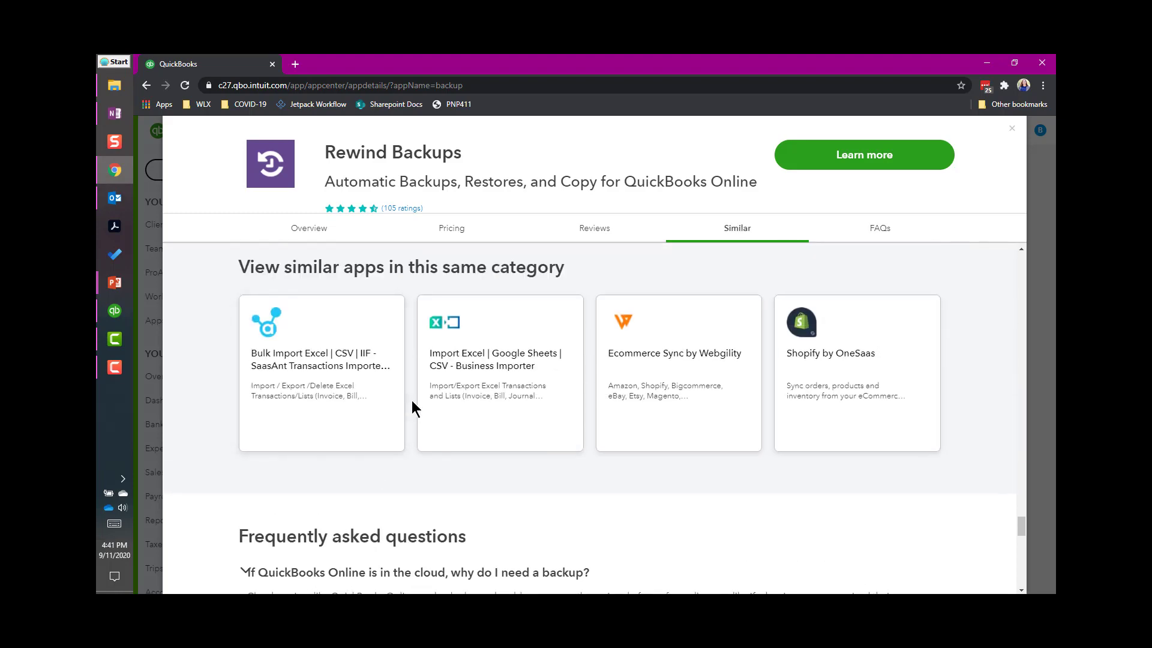
Step: Examine the Rewind Backups pricing plans for businesses and accounting pros
scroll(411, 403, "up", 4)
left_click(451, 230)
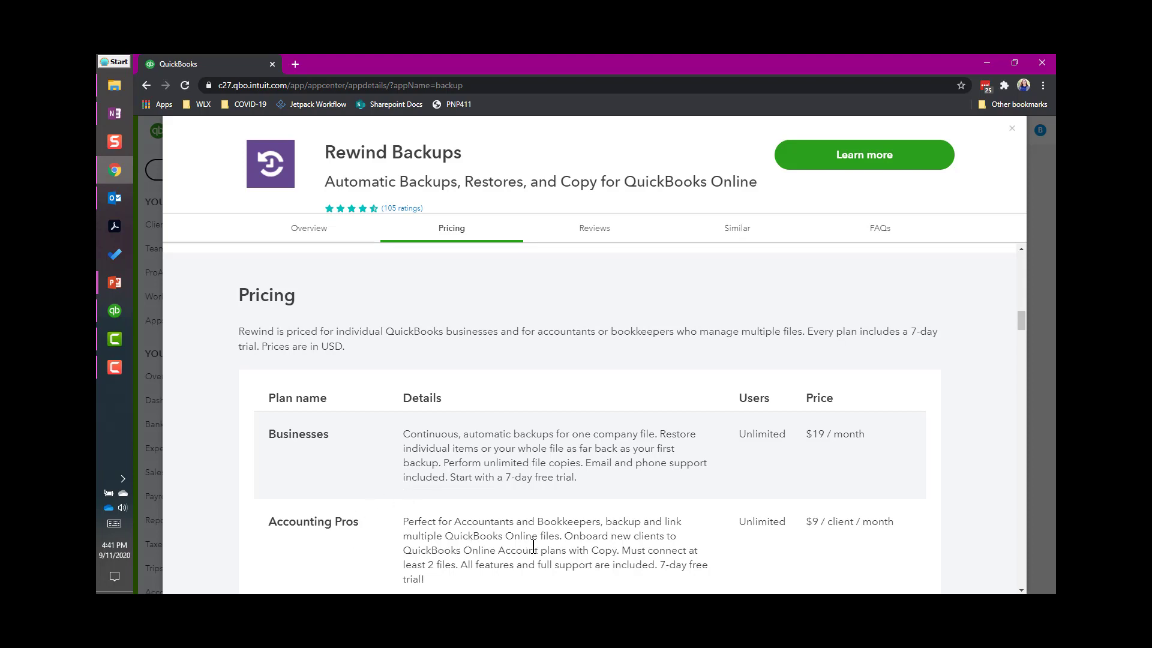
scroll(541, 552, "down", 1)
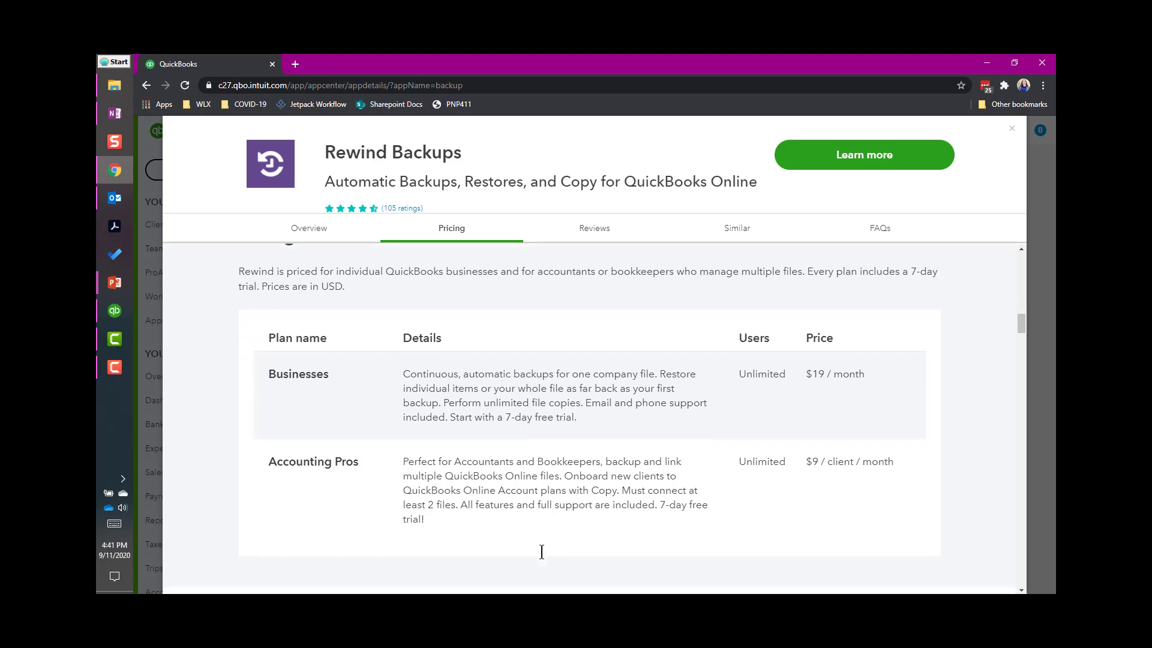
scroll(541, 552, "up", 1)
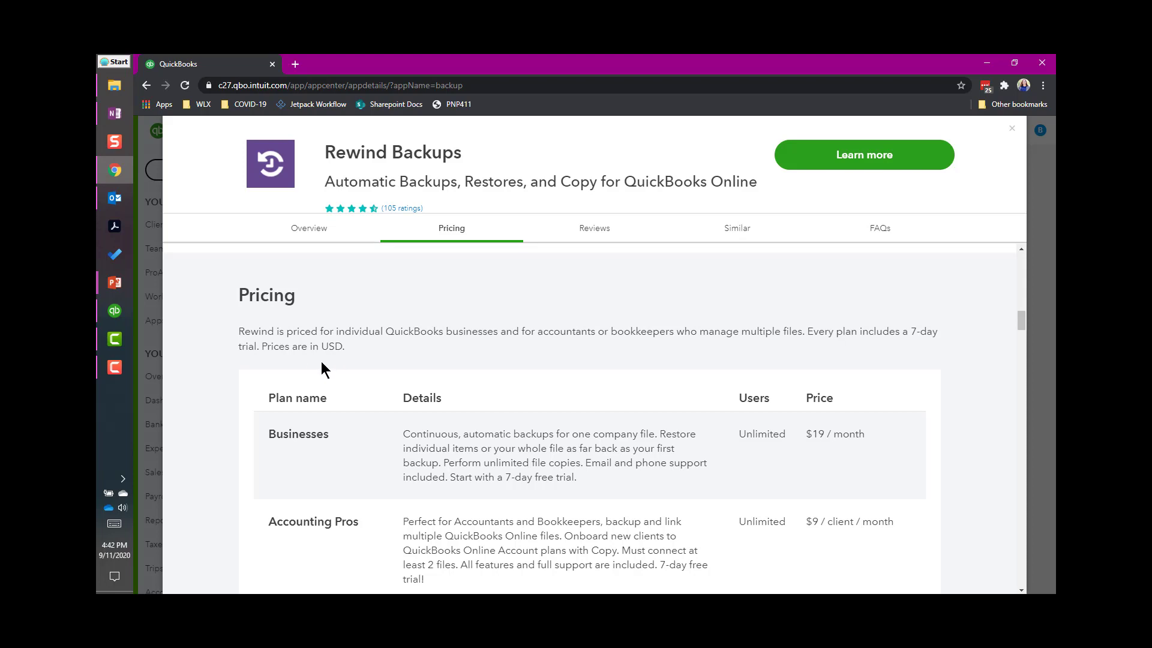
Step: Switch to the running QB Backups slide show in PowerPoint
mouse_move(119, 290)
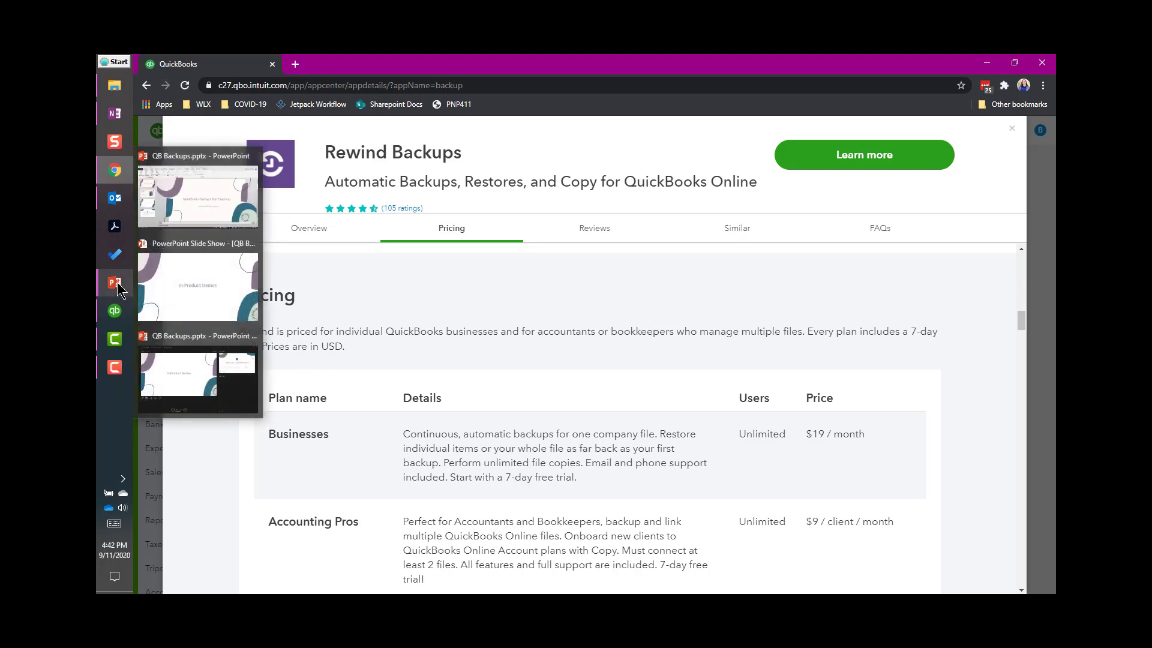
left_click(155, 282)
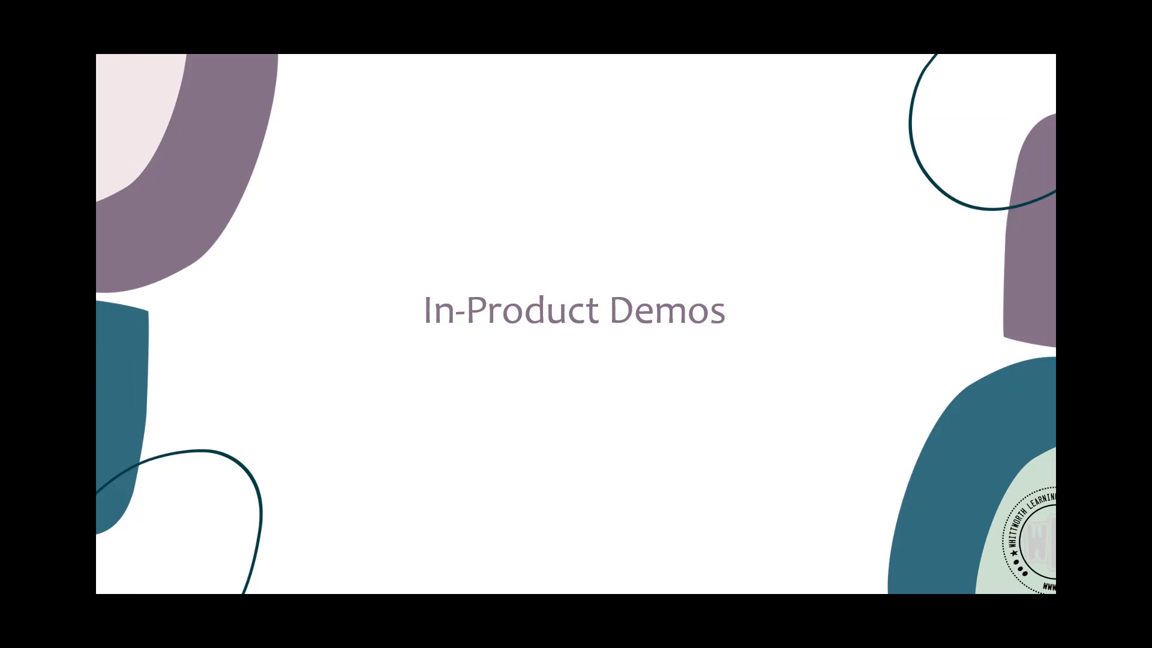